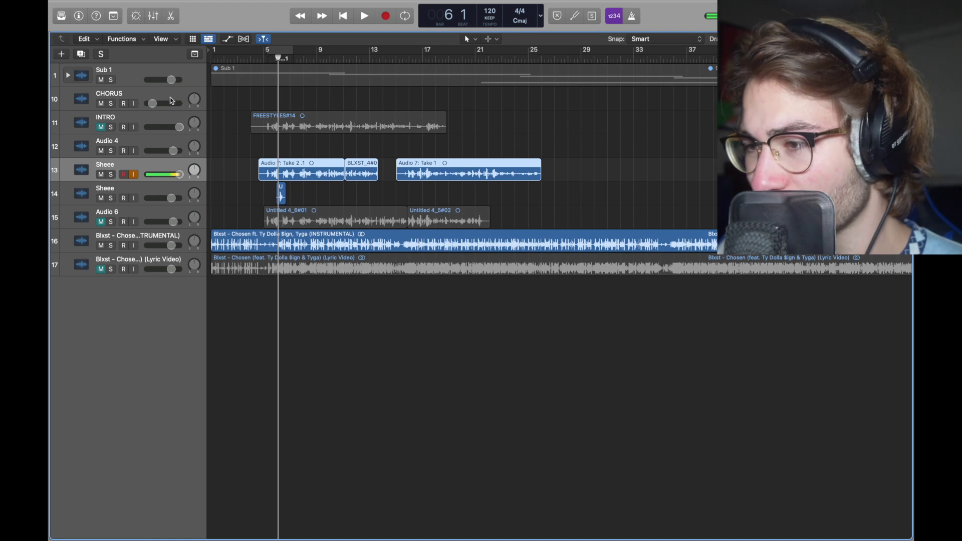
Rename the Sub 1 track stack as FREESTYLES
double_click(141, 73)
type("FREEZT")
key("BackSpace")
key("BackSpace")
type("ST")
key("Return")
key("x")
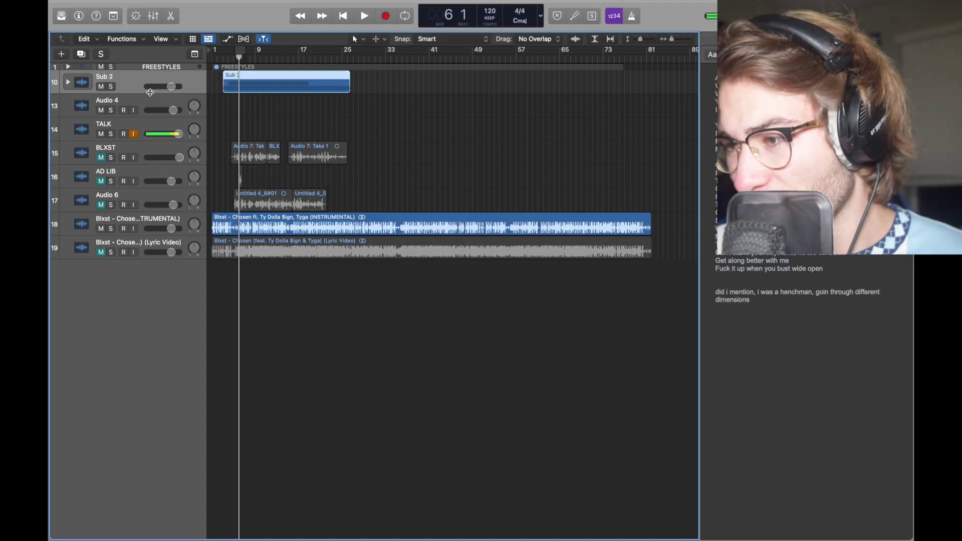
Delete the Audio 7: Take 1 region from the BLXST track
scroll(145, 95, "down", 1)
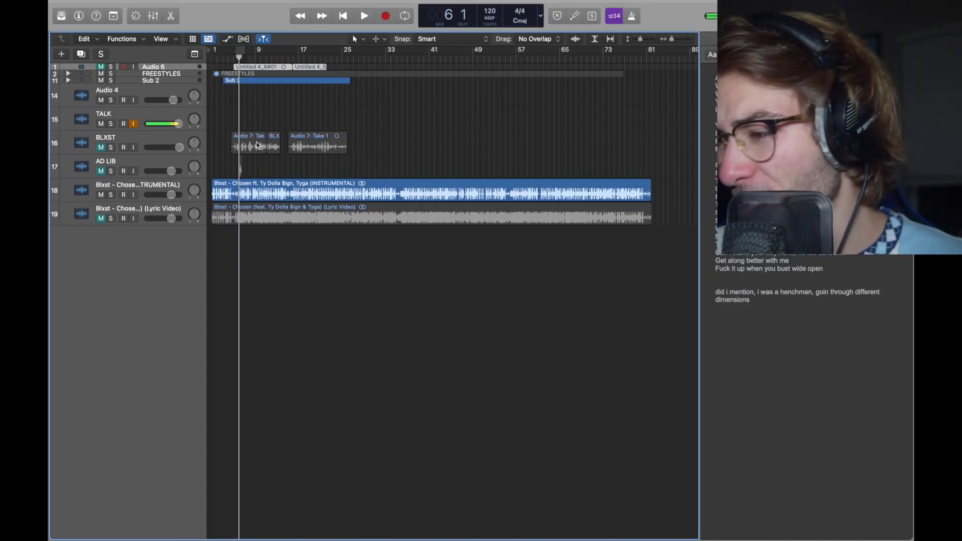
left_click(258, 145)
left_click(352, 138)
left_click(339, 141)
key("Delete")
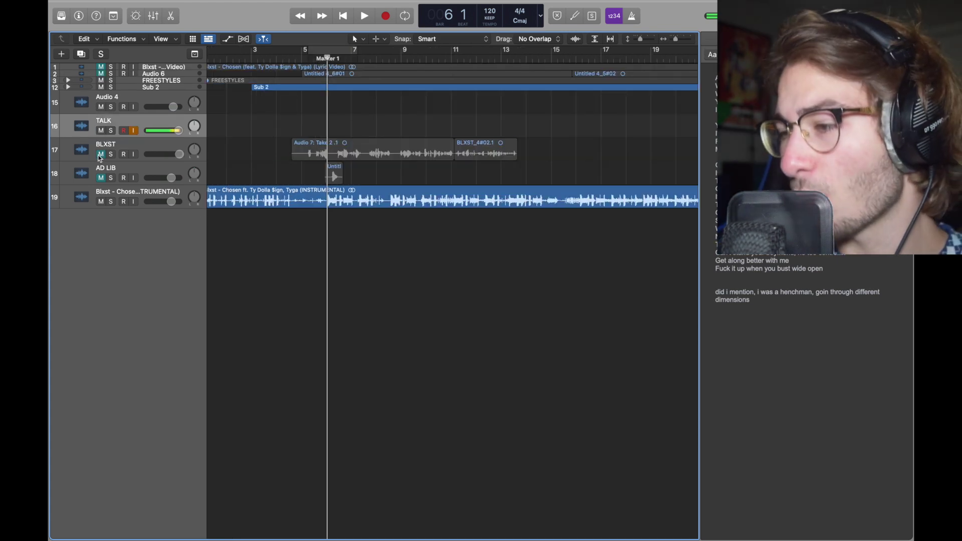
Unmute the BLXST track and place the playhead at bar 4 beat 4, just before its first region
left_click(99, 156)
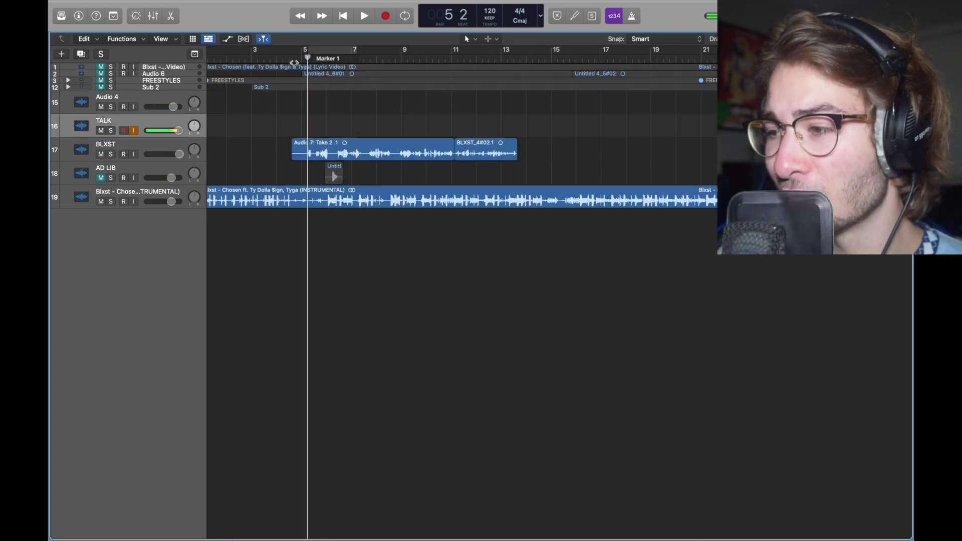
left_click(294, 59)
Add an audio track below BLXST, naming the existing track BLXST FINAL and the new one NEW
left_click(170, 2)
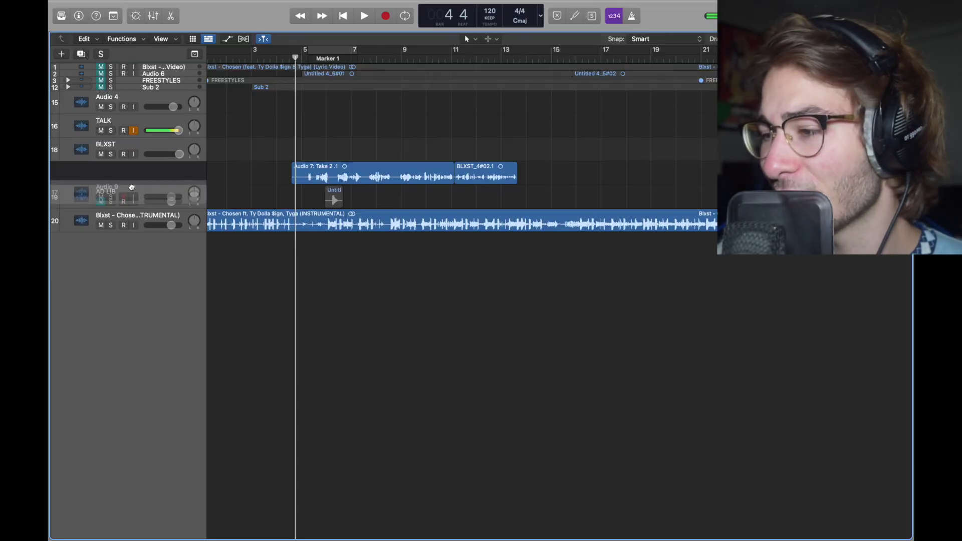
double_click(122, 143)
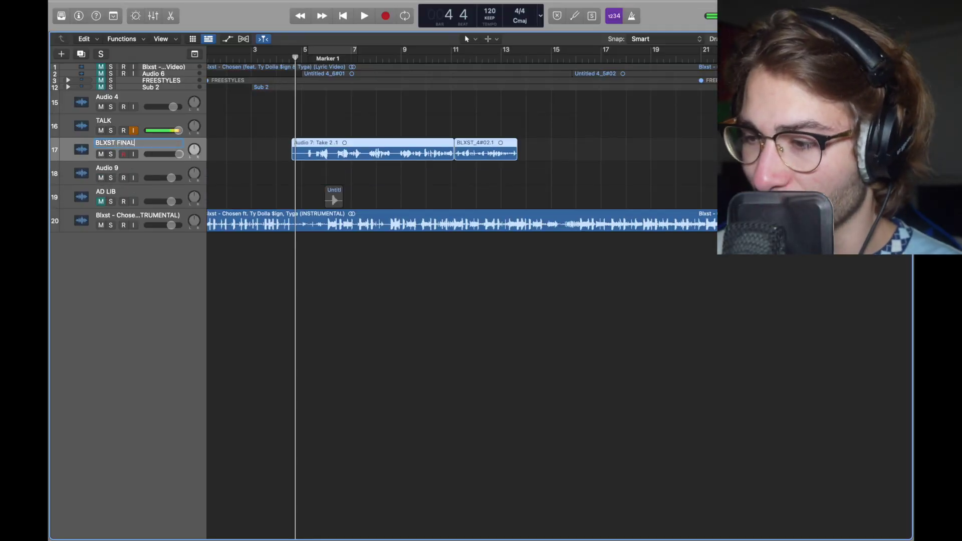
left_click(106, 170)
key("Return")
key("Up")
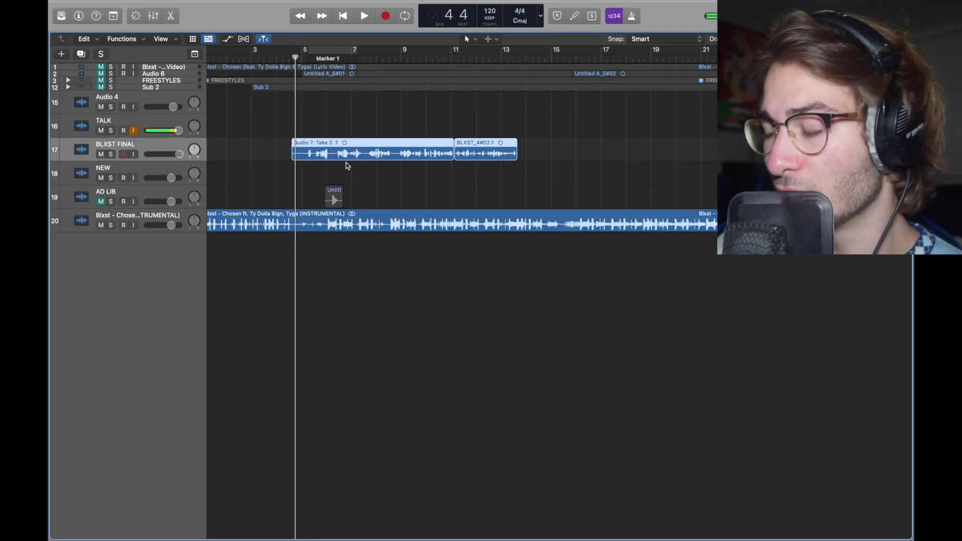
Move both vocal regions from the BLXST FINAL track down to the NEW track and select that track
left_click(453, 179)
left_click_drag(477, 174, 431, 147)
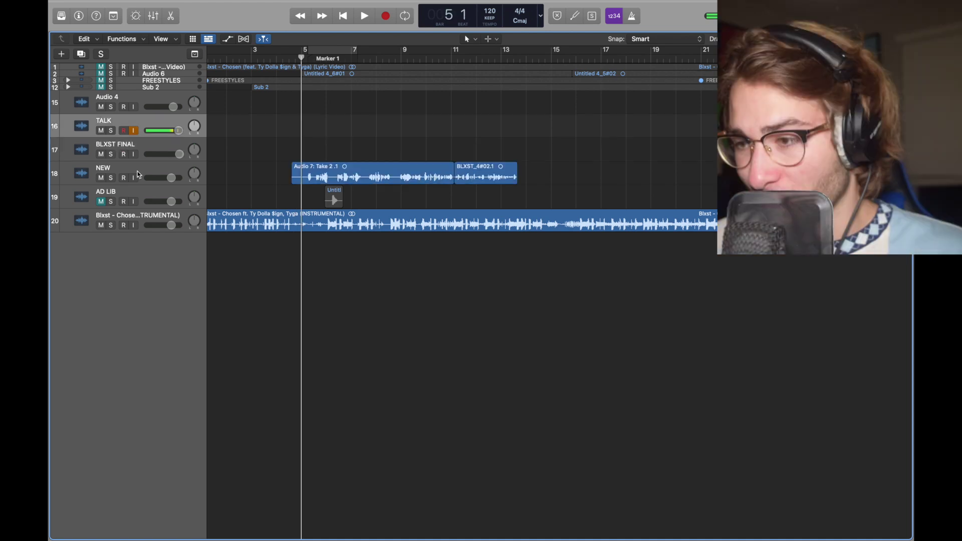
left_click(132, 170)
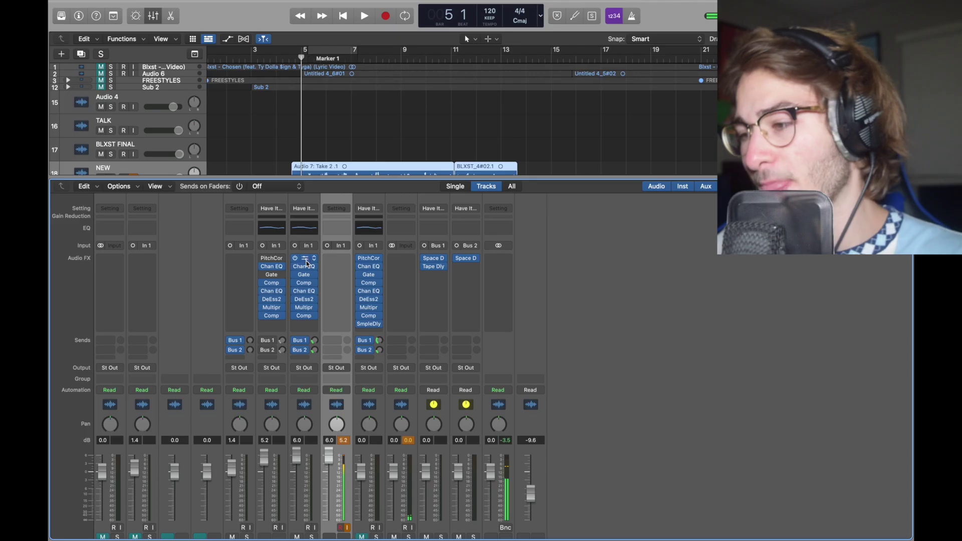
Copy the Pitch Correction plug-in from the BLXST FINAL channel to the NEW channel and open its settings window
left_click_drag(307, 261, 334, 261)
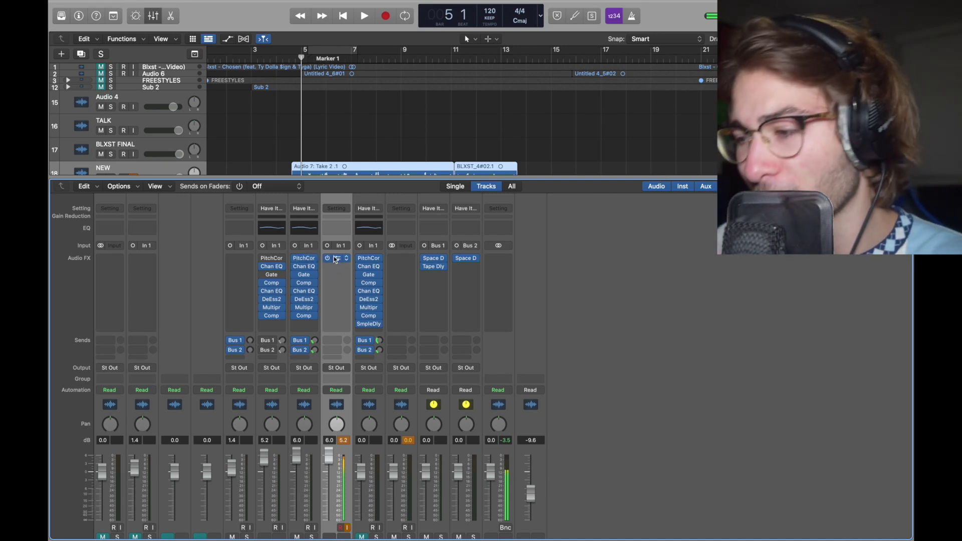
left_click(336, 260)
left_click_drag(536, 135, 421, 75)
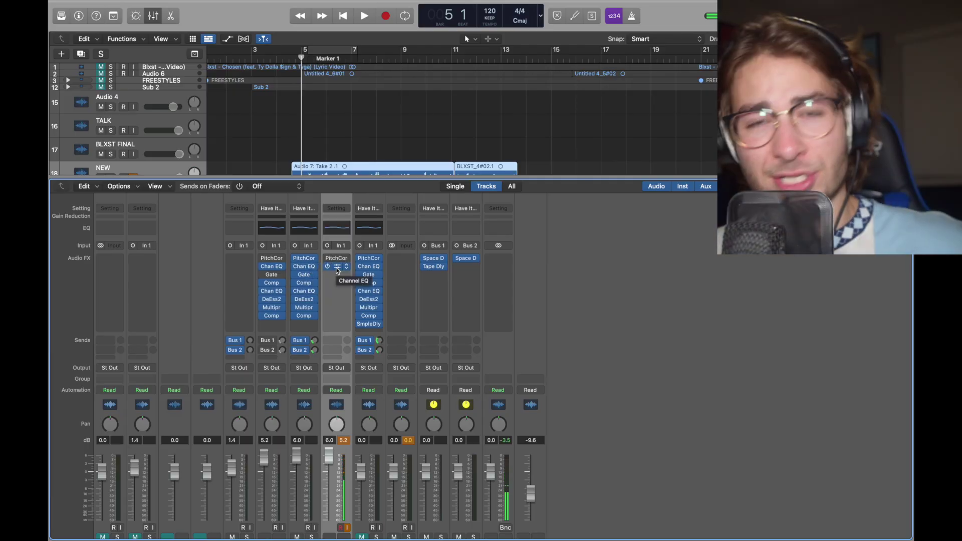
Load a mono Channel EQ in the second effect slot of the NEW channel and open its settings
left_click(337, 268)
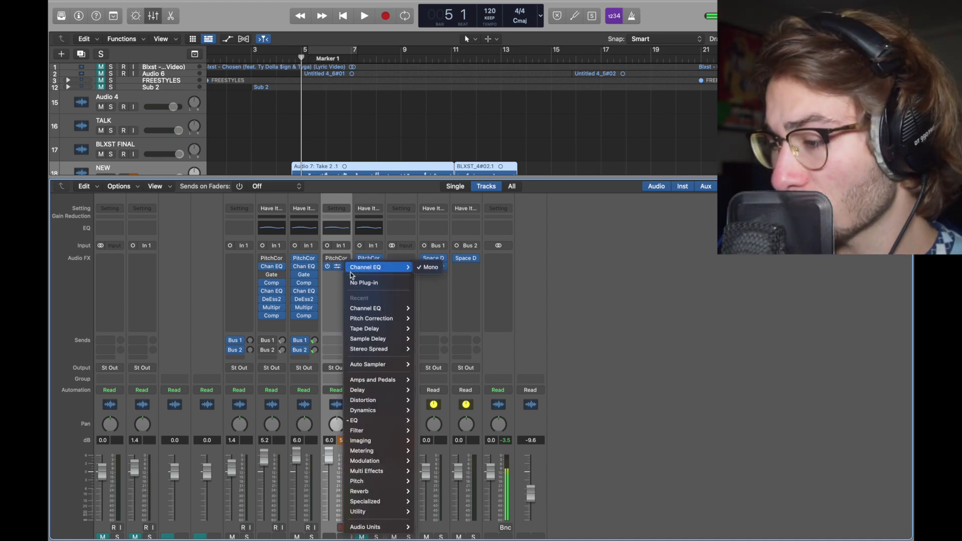
mouse_move(371, 421)
mouse_move(441, 422)
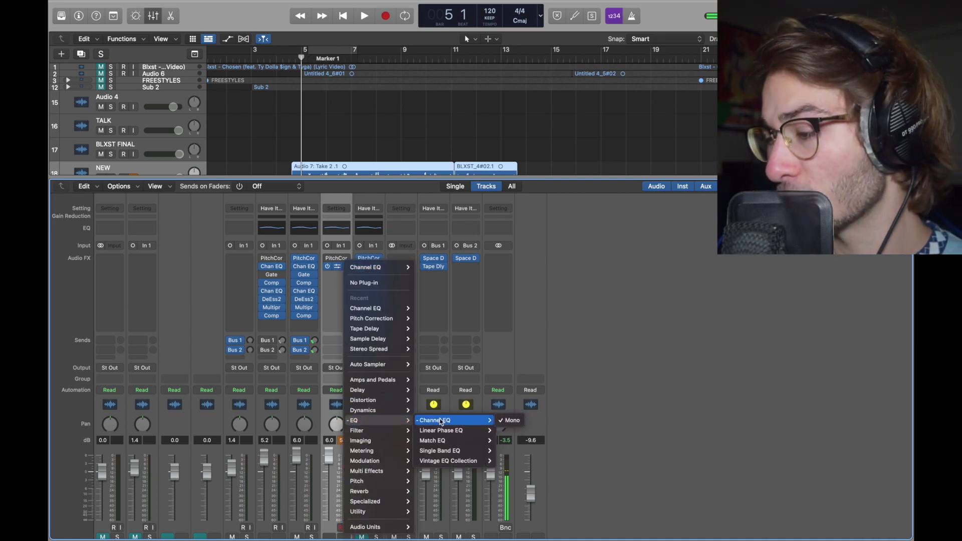
left_click(511, 420)
left_click_drag(443, 202, 490, 275)
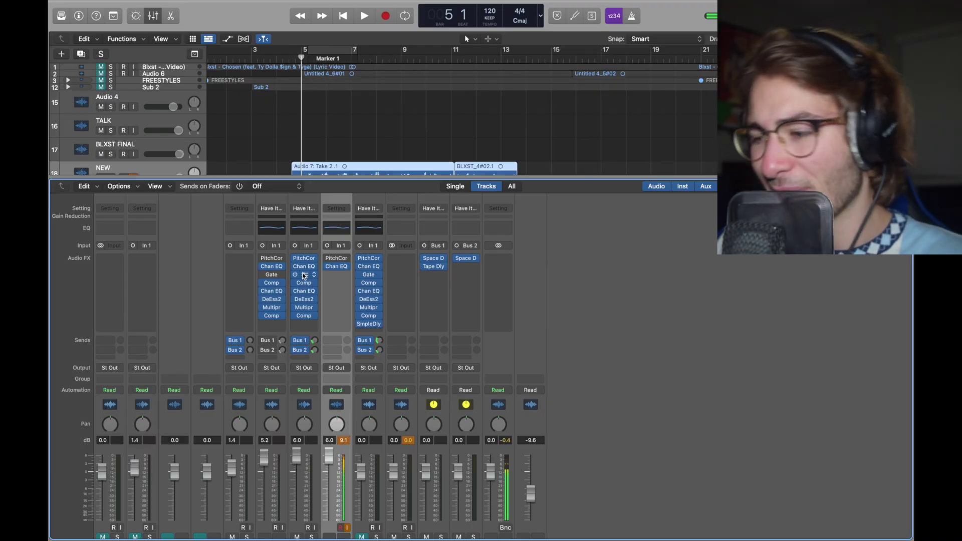
Copy the Noise Gate from BLXST FINAL to the NEW channel, load its mono version and apply the Tighten Up preset
left_click_drag(305, 277, 332, 278, "alt")
left_click(348, 278)
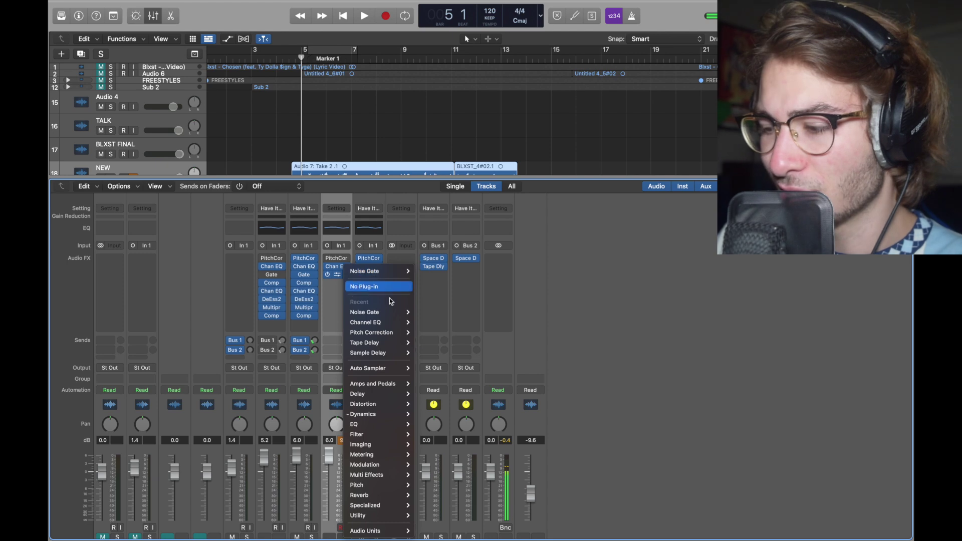
mouse_move(381, 414)
mouse_move(461, 485)
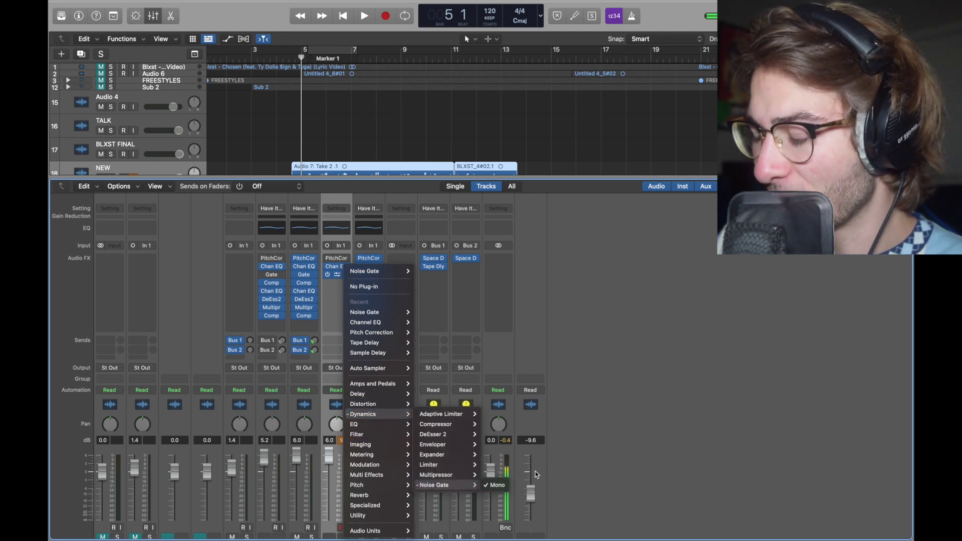
left_click(495, 489)
left_click(316, 135)
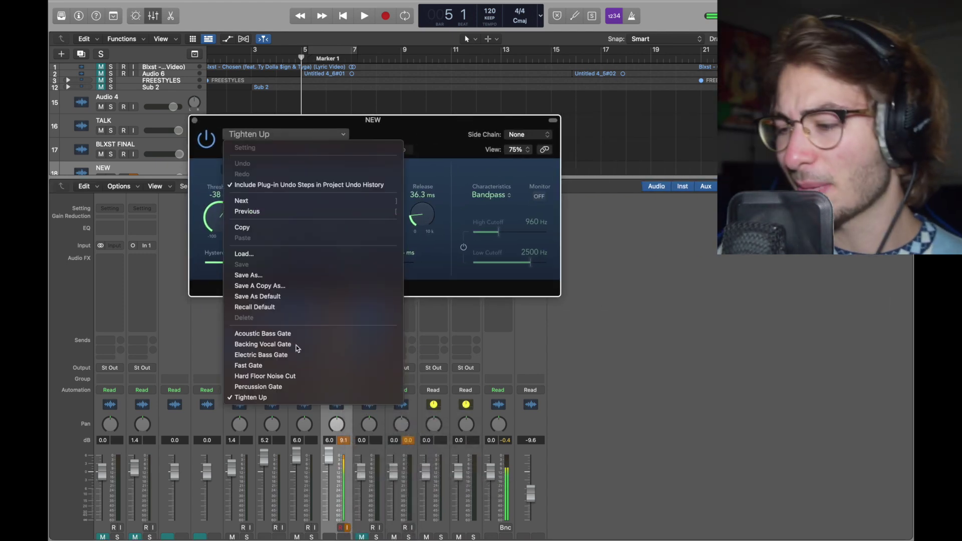
left_click(321, 398)
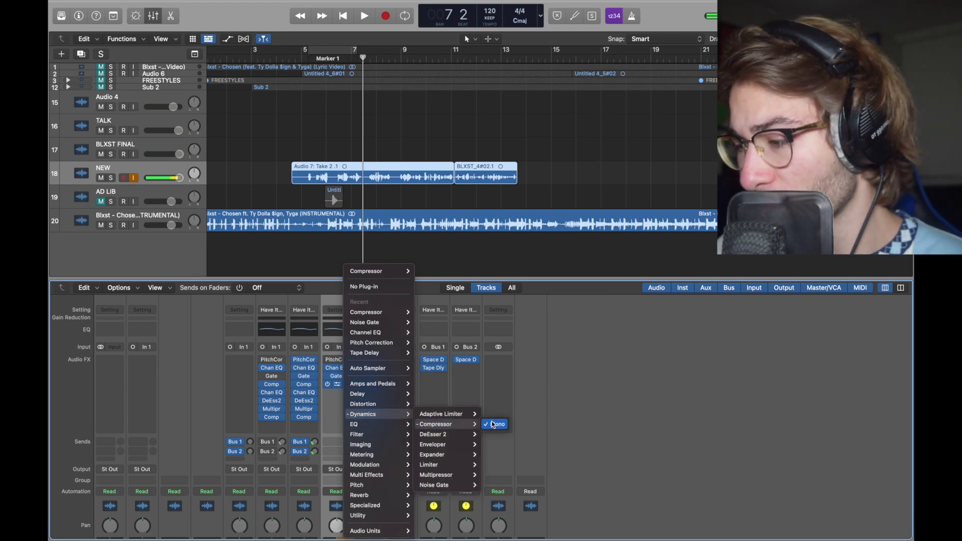
Load a mono Compressor in the fourth effect slot of the NEW channel and review its threshold and attack
left_click(494, 424)
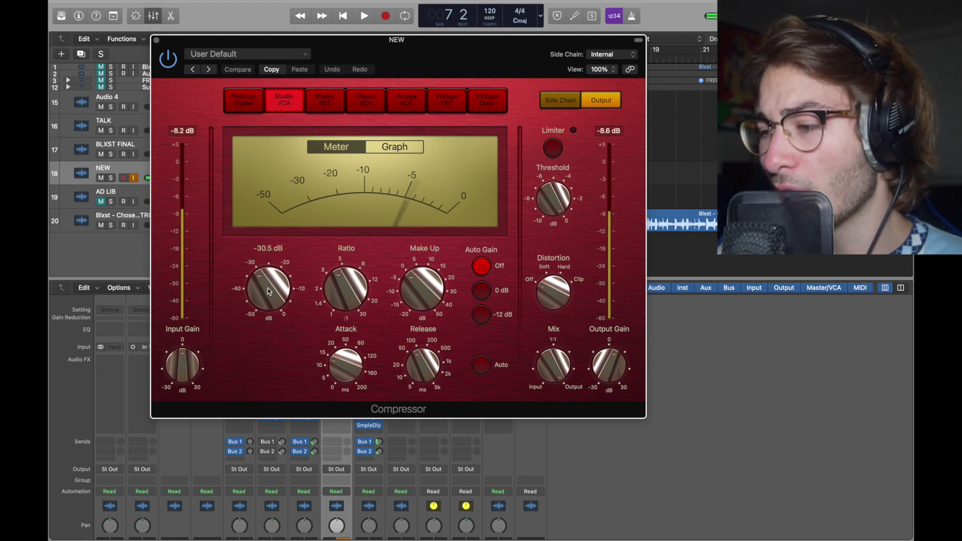
mouse_move(267, 291)
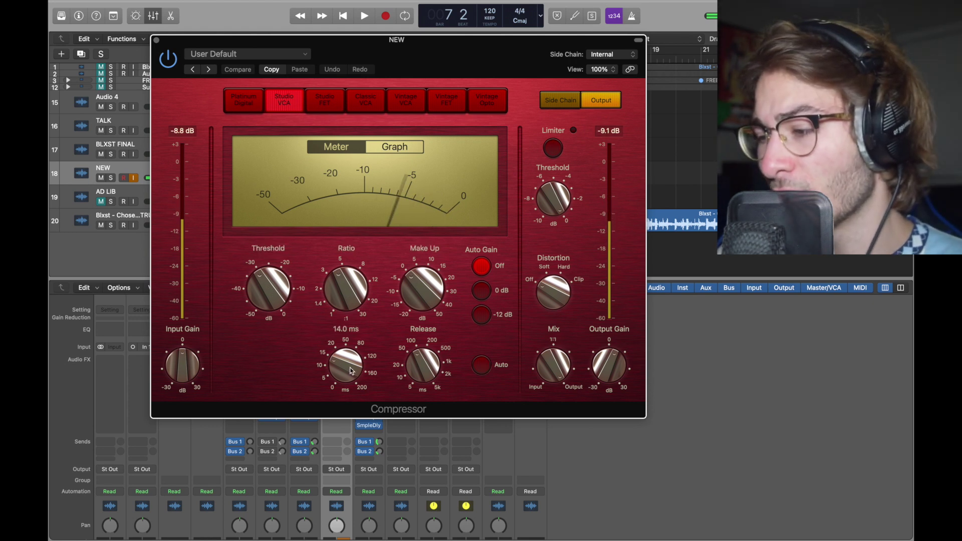
mouse_move(345, 371)
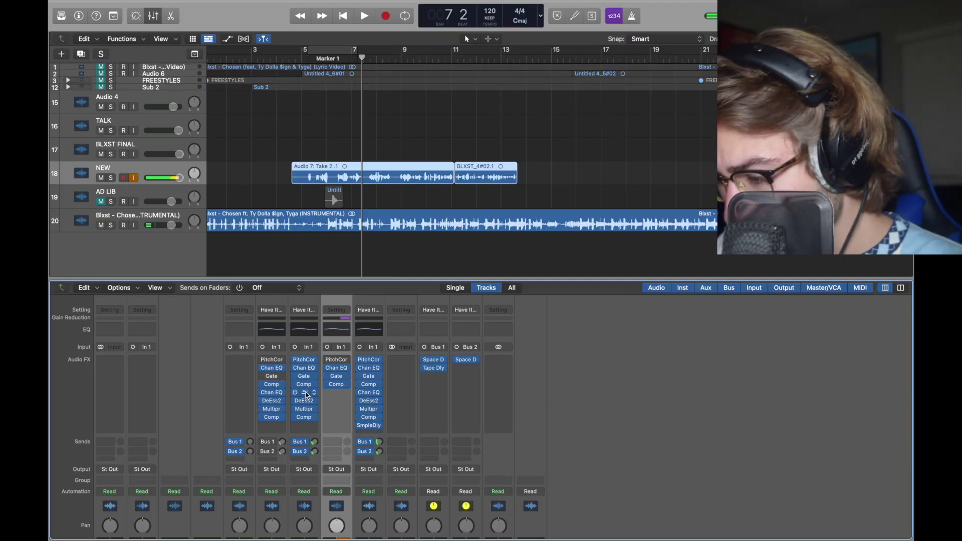
Copy the second Channel EQ from BLXST FINAL to the NEW channel, load its mono version and close its settings after review
left_click_drag(307, 394, 336, 393)
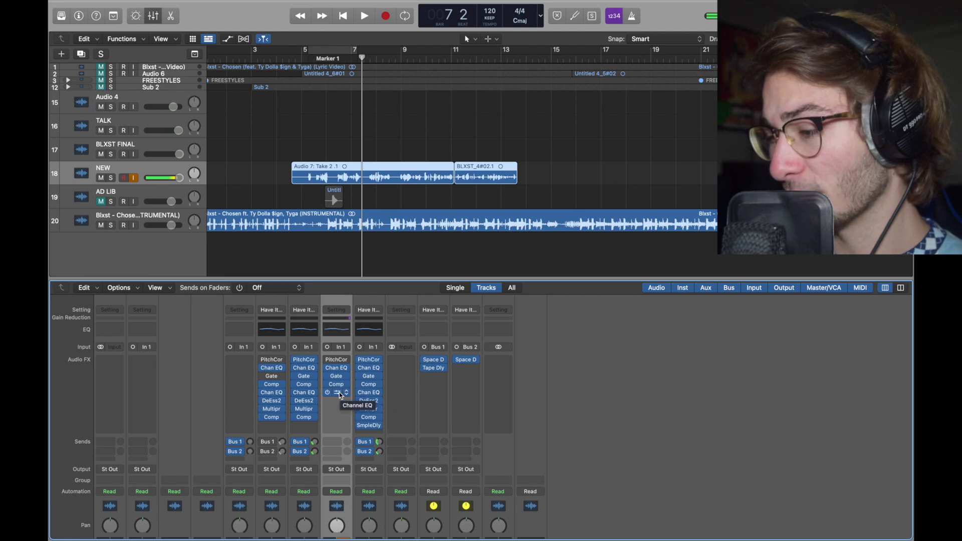
left_click(345, 393)
mouse_move(381, 424)
mouse_move(454, 425)
left_click(513, 425)
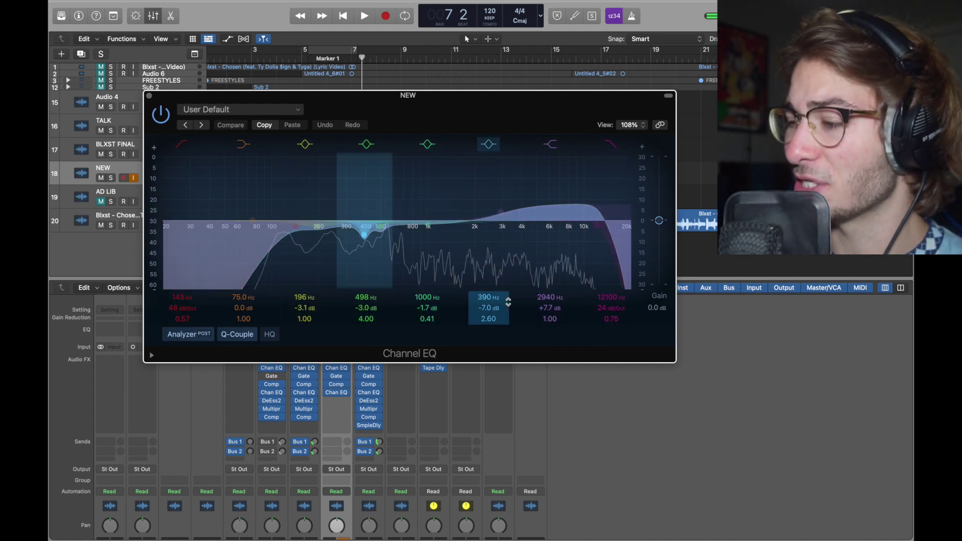
left_click(148, 96)
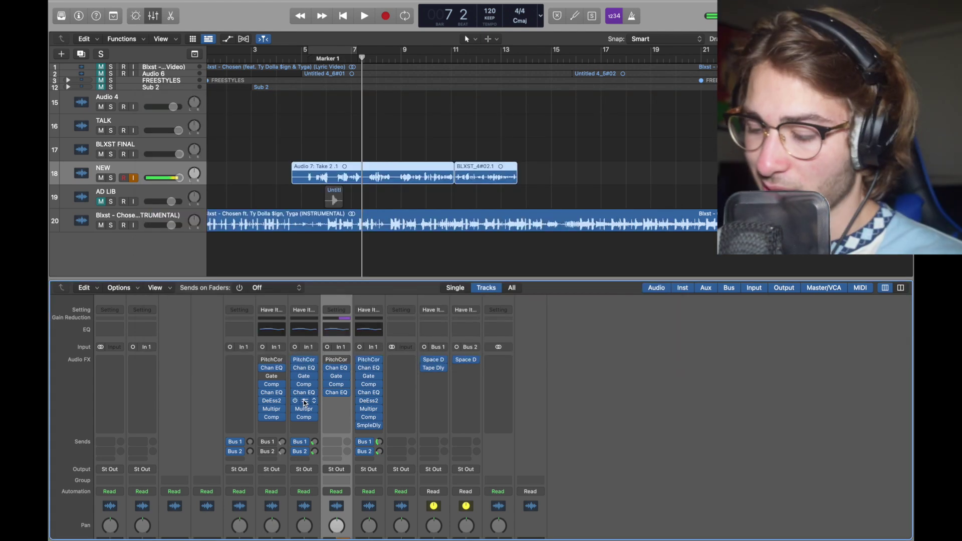
Add DeEsser 2 to the sixth effect slot of the NEW channel and open its settings window
left_click(333, 404)
mouse_move(364, 414)
mouse_move(433, 434)
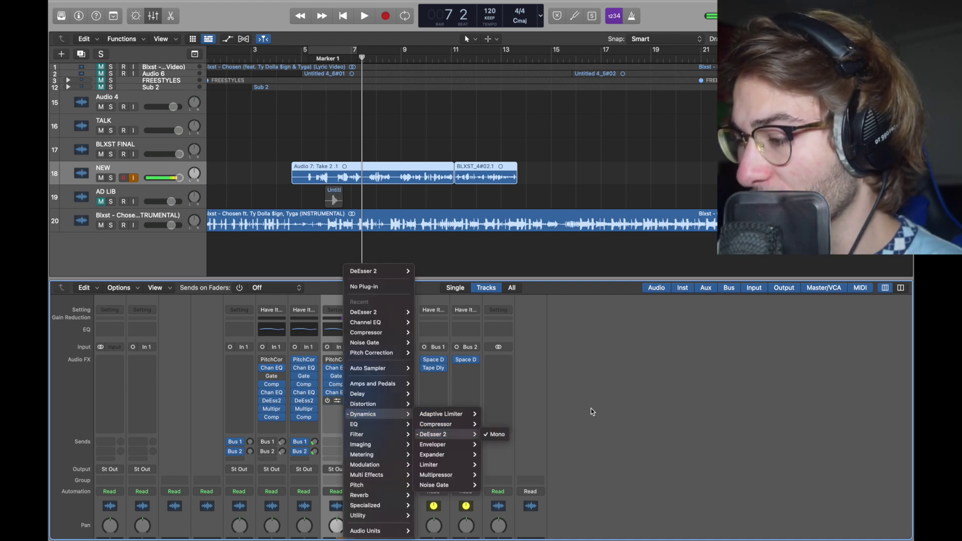
left_click(553, 417)
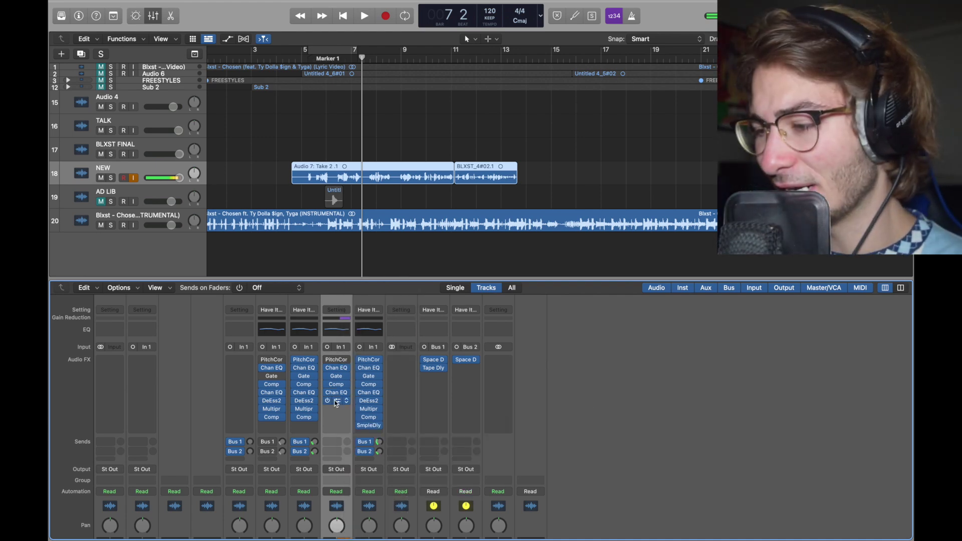
left_click(336, 401)
left_click_drag(578, 135, 448, 108)
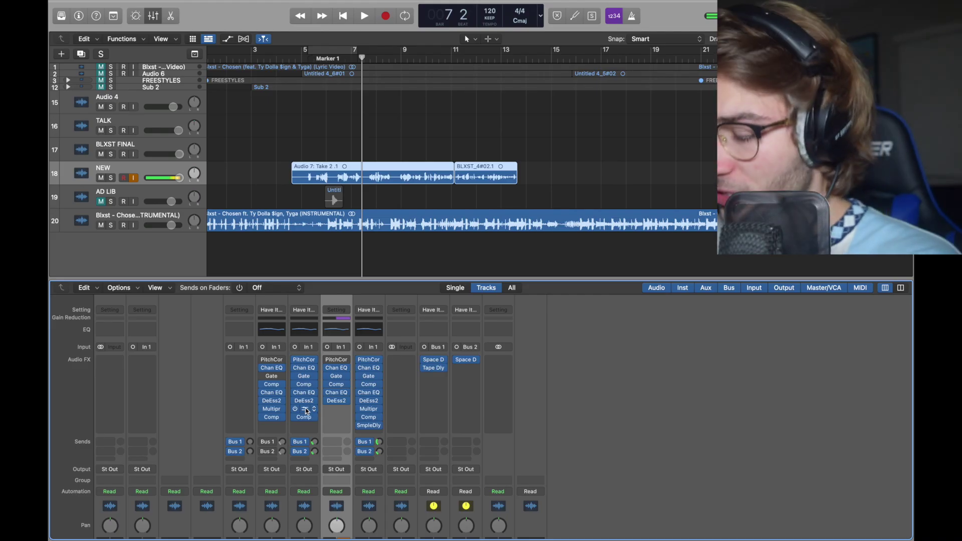
Load a mono Multipressor on the NEW channel, lowering its output to -0.4 dB and adjusting the band 4 threshold
left_click(336, 409)
mouse_move(461, 474)
left_click(496, 474)
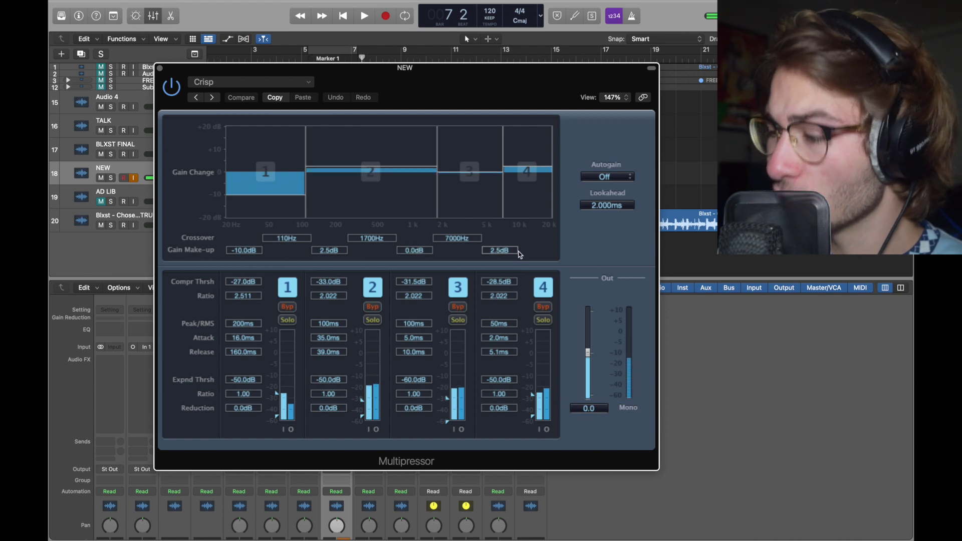
left_click_drag(587, 354, 587, 357)
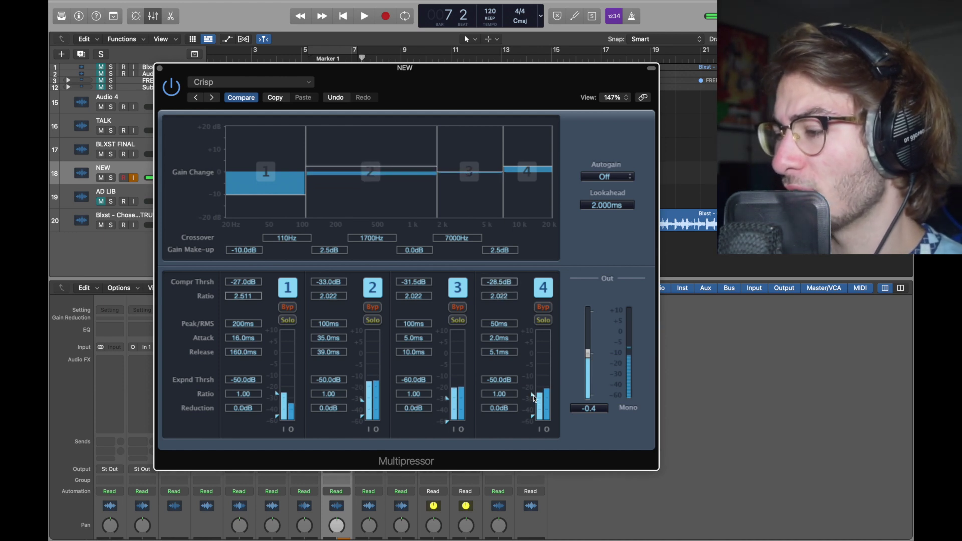
mouse_move(533, 395)
left_mouse_down()
mouse_move(532, 346)
mouse_move(550, 427)
mouse_move(552, 400)
left_mouse_up()
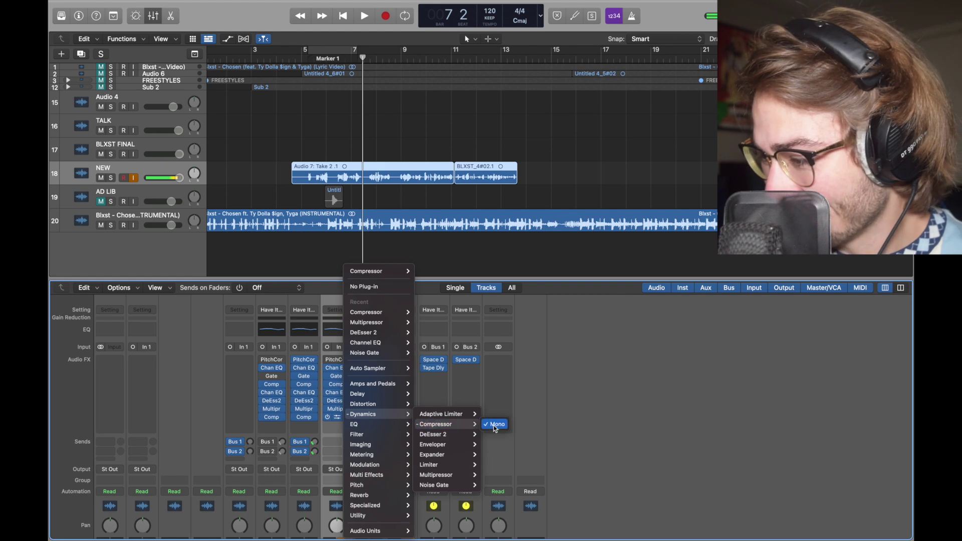
Load a second mono Compressor after the Multipressor on the NEW channel and review its mix, threshold, attack and knee
left_click(497, 426)
left_click(340, 417)
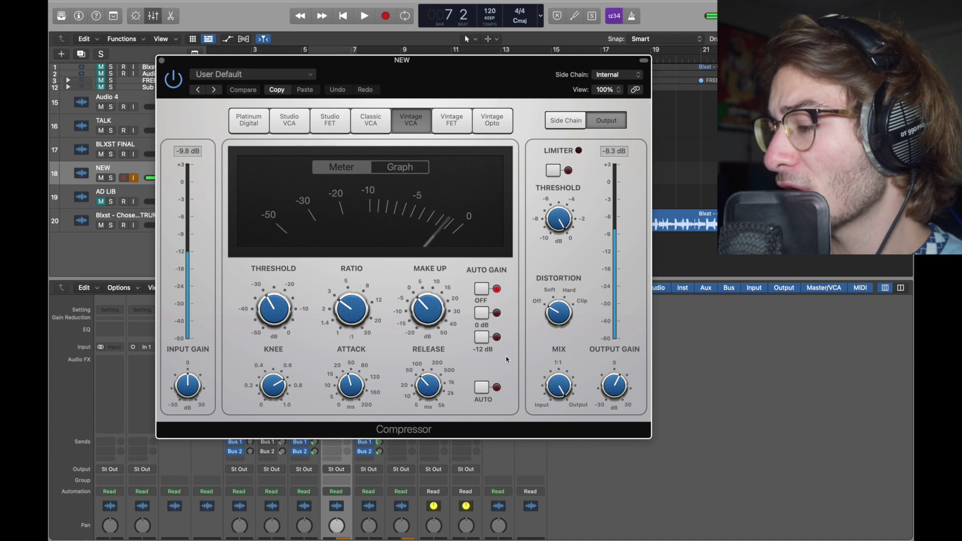
mouse_move(560, 385)
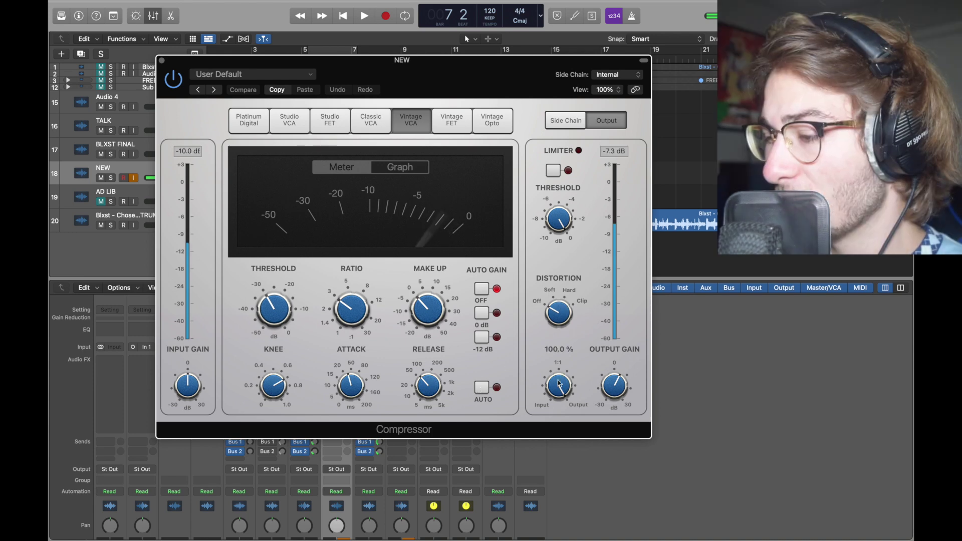
mouse_move(253, 297)
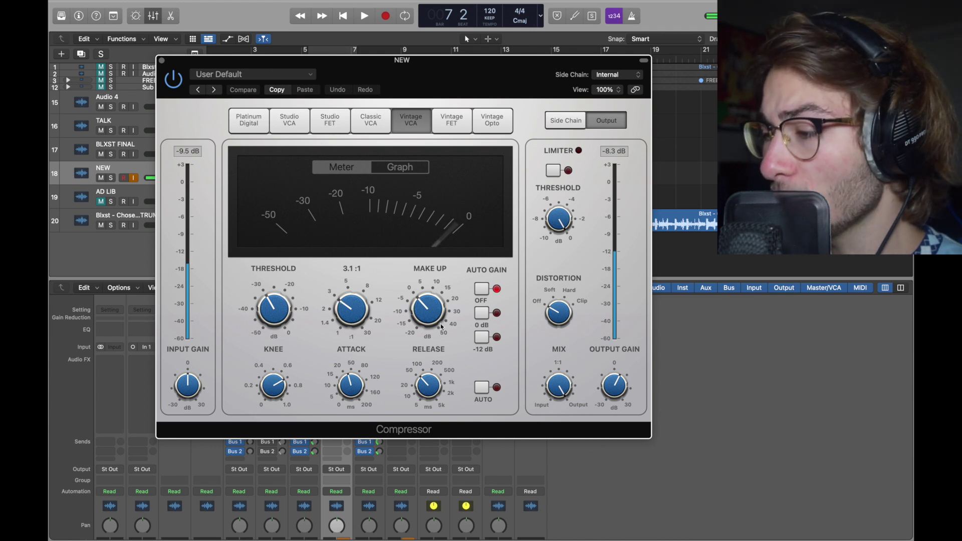
mouse_move(356, 393)
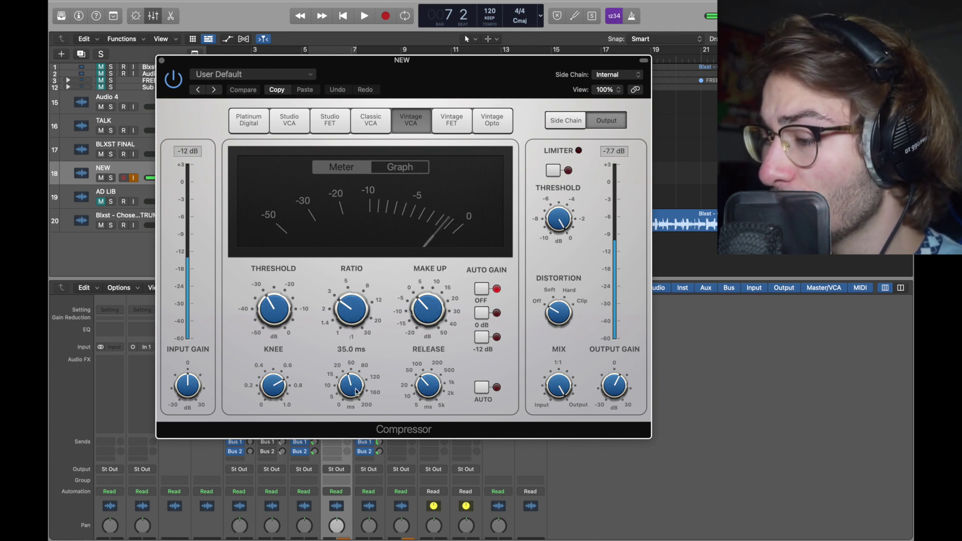
mouse_move(288, 392)
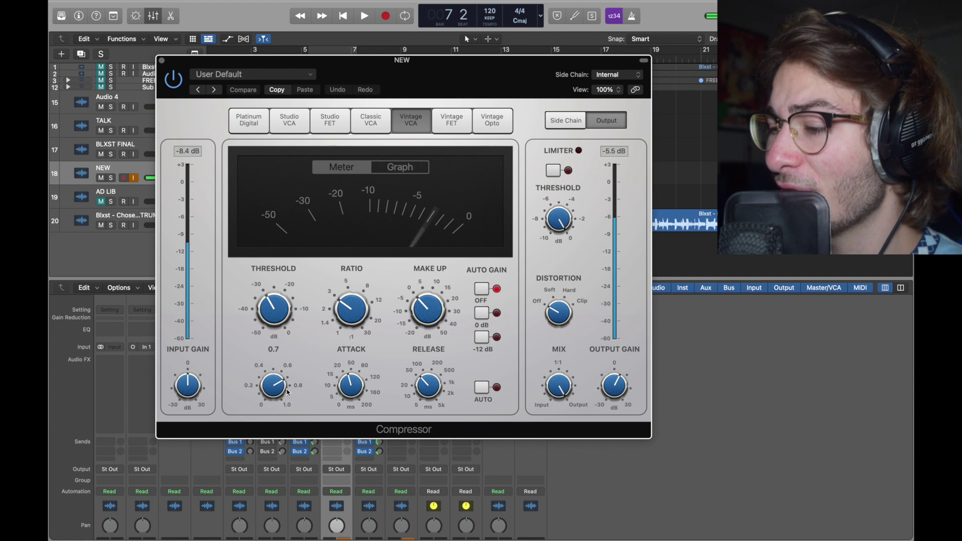
Add a Bus 1 send to the NEW channel and set its level to about -22.8 dB
mouse_move(420, 385)
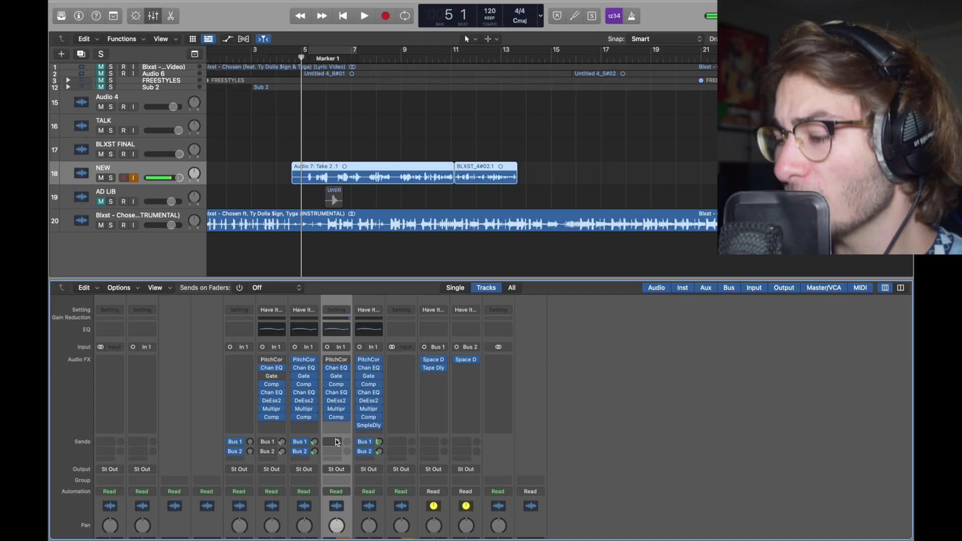
left_click(337, 443)
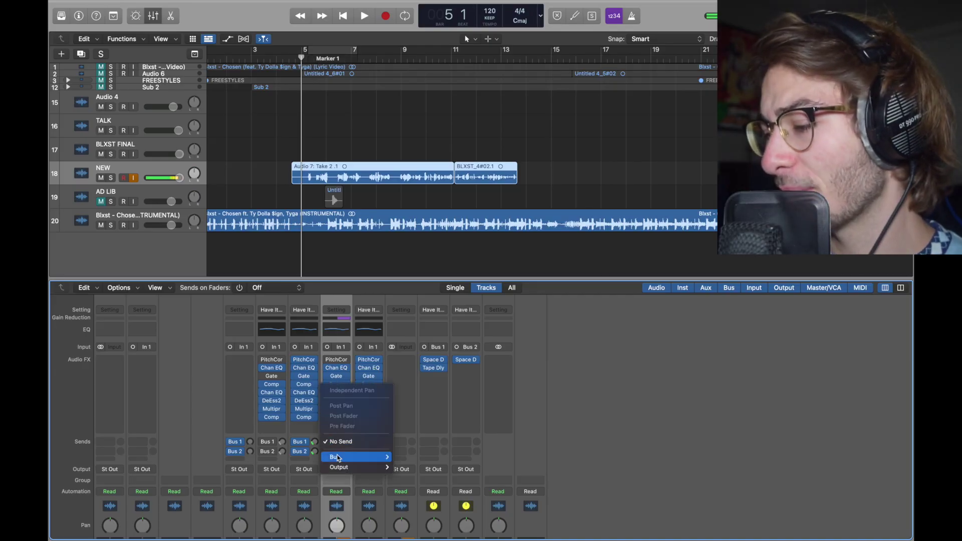
mouse_move(353, 457)
left_click(443, 141)
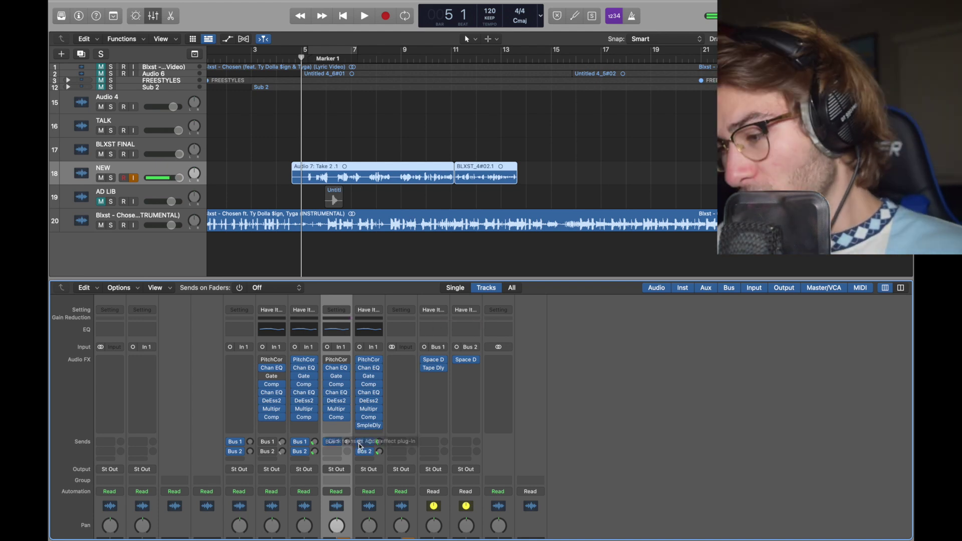
left_click_drag(347, 442, 349, 425)
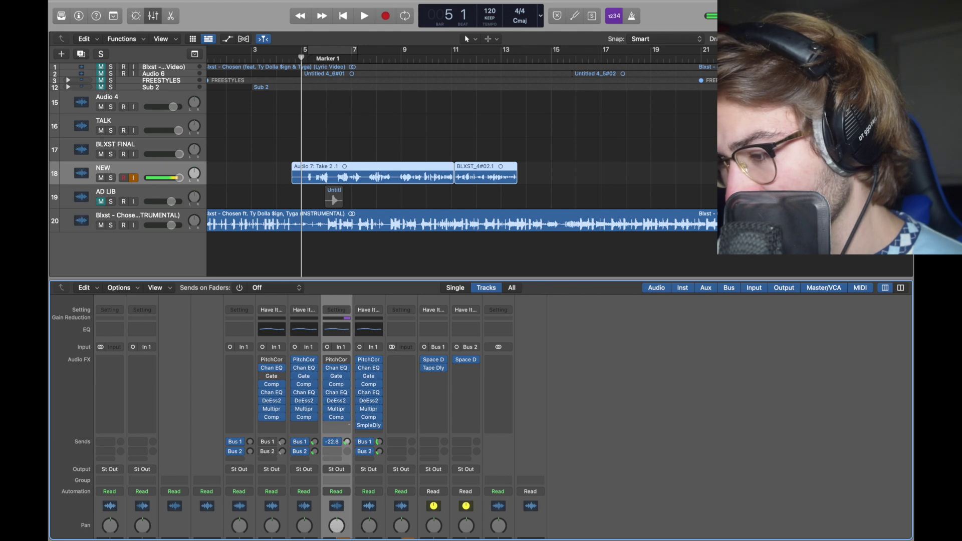
Load Space Designer in the first effect slot of the Bus 1 channel and choose the 02.6s Vocal Plate preset from the large plate reverbs
left_click(436, 365)
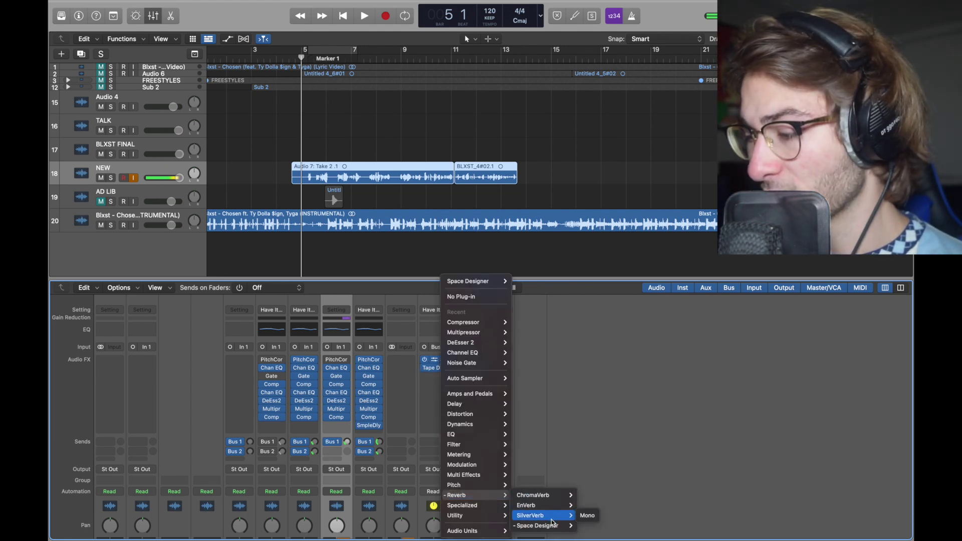
left_click(602, 531)
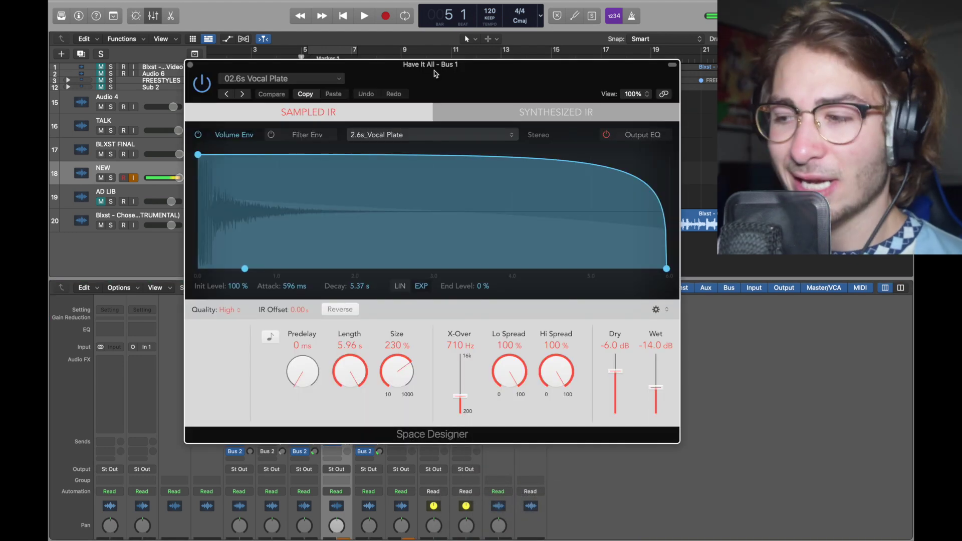
left_click(256, 81)
mouse_move(360, 279)
mouse_move(441, 299)
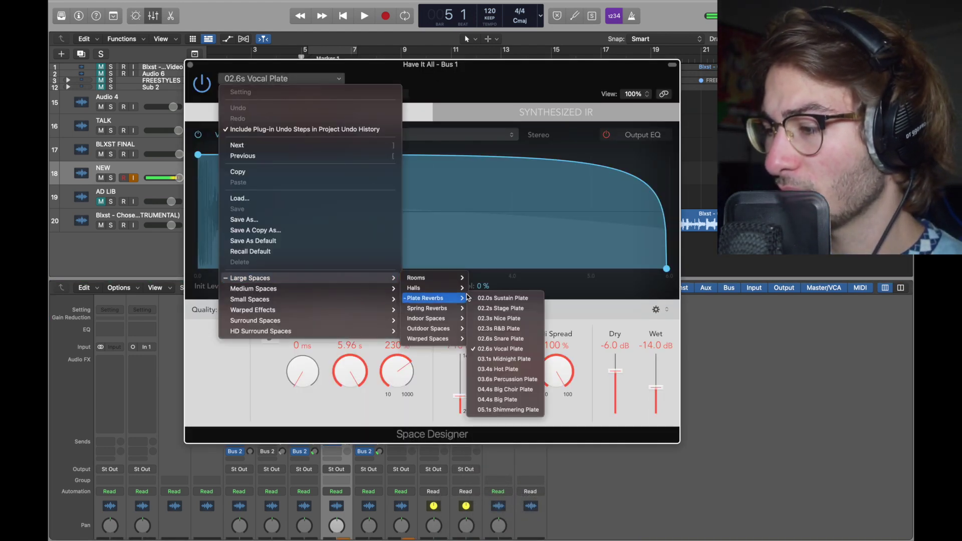
left_click(540, 350)
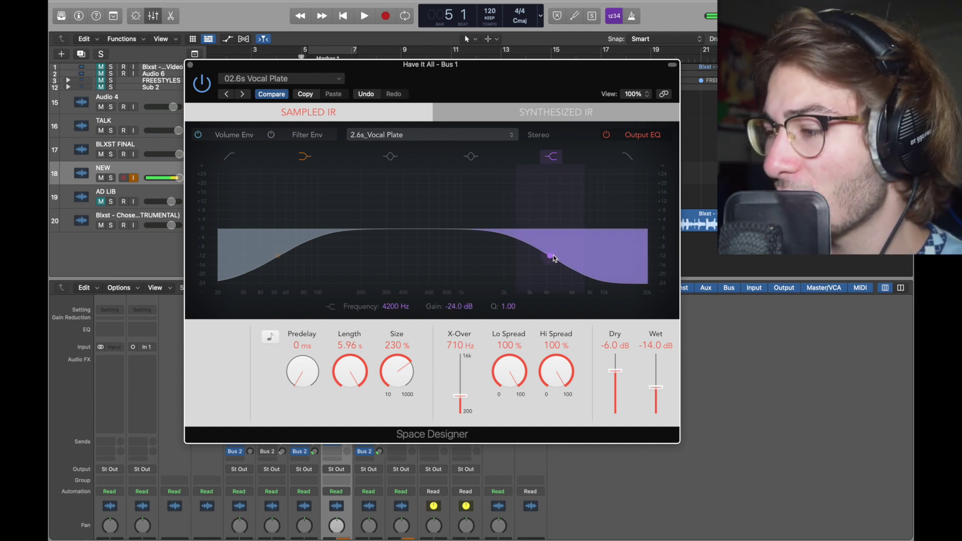
Compare the Bus 1 reverb with its Output EQ off and on, return to the volume envelope and close Space Designer
left_click(606, 136)
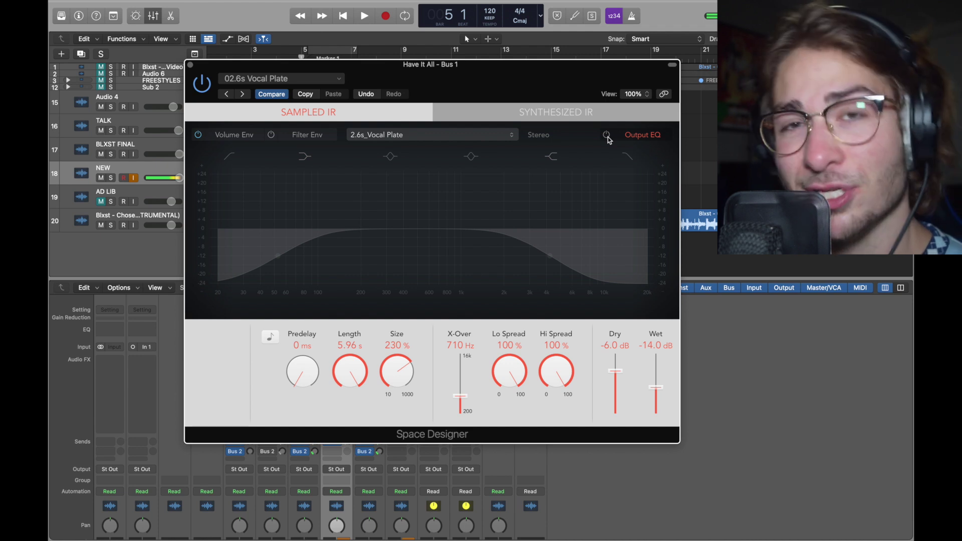
left_click(607, 136)
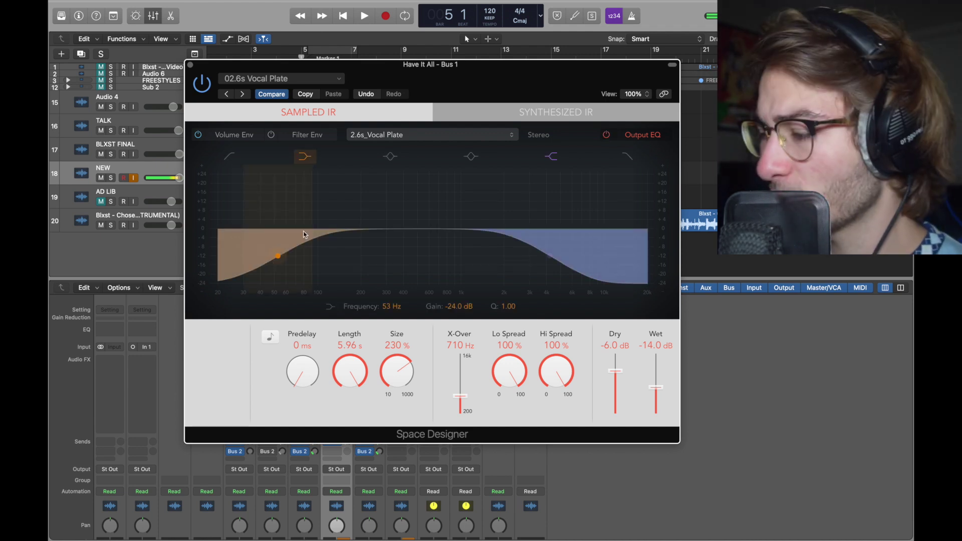
left_click(230, 135)
left_click(190, 64)
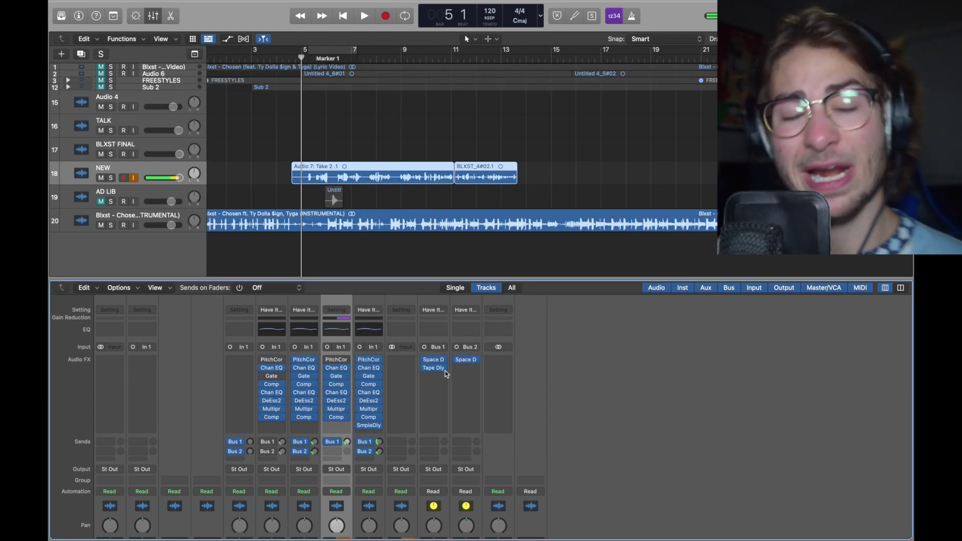
Load Tape Delay in the second effect slot of the Bus 1 channel, review its settings and close its window
left_click(443, 369)
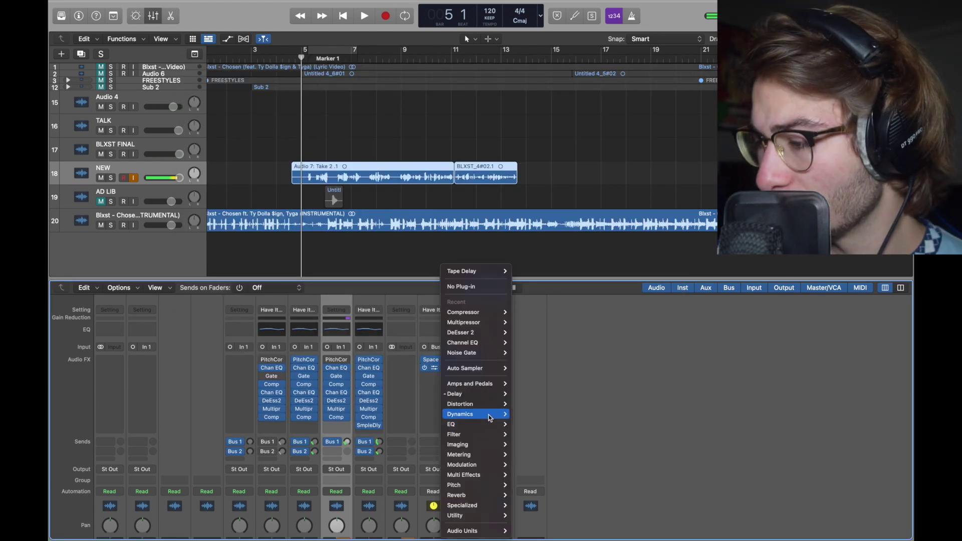
mouse_move(477, 394)
mouse_move(531, 432)
left_click(594, 433)
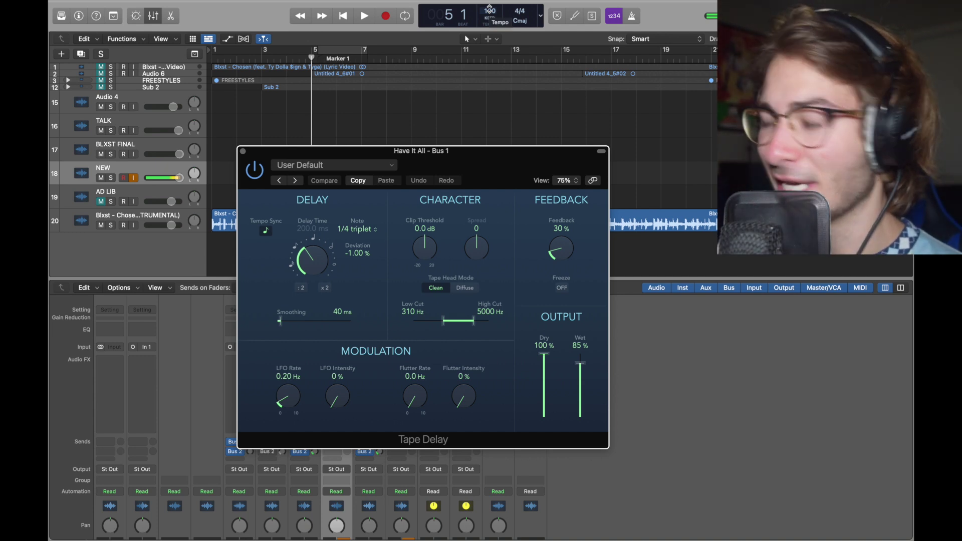
left_click_drag(457, 163, 457, 115)
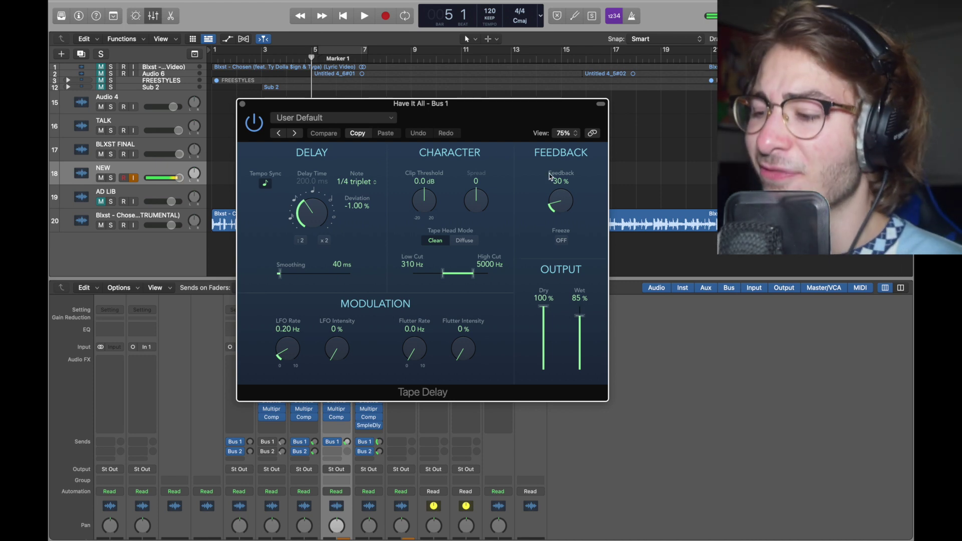
key("super+w")
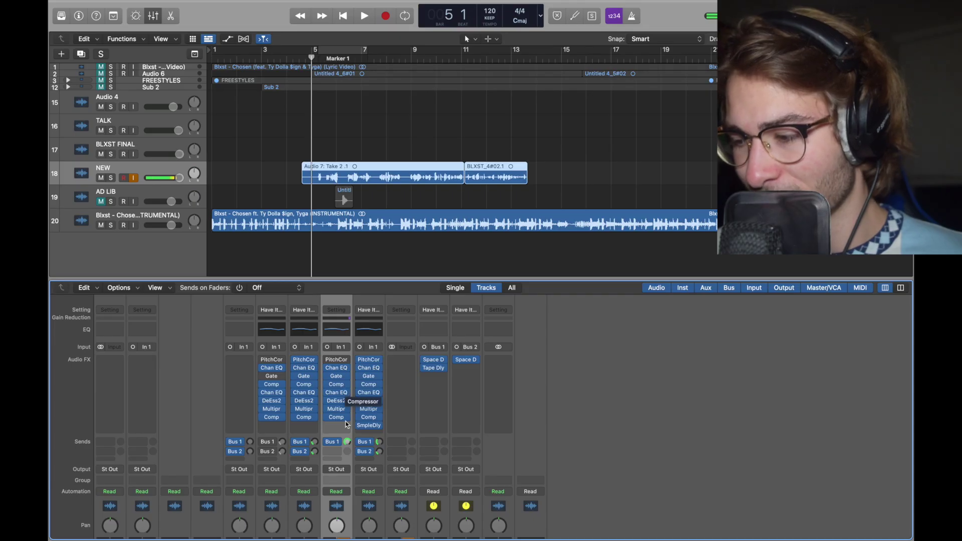
Add a Bus 2 send to the NEW channel and set its level to about -16.0 dB
left_click(333, 451)
mouse_move(356, 467)
left_click(449, 159)
mouse_move(315, 453)
left_click_drag(349, 454, 346, 448)
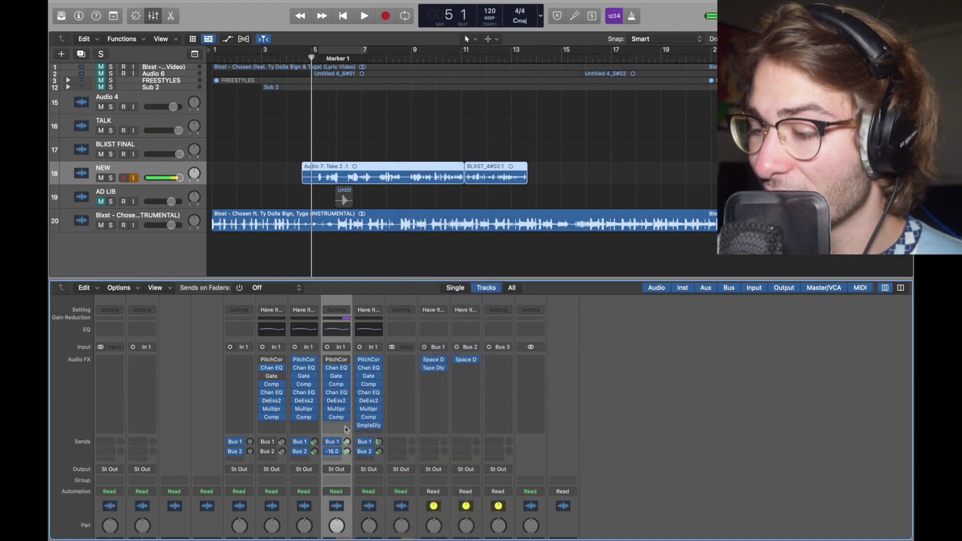
Load Space Designer as Mono->Stereo on the Bus 2 channel and review its reverb settings and Output EQ
left_click(477, 360)
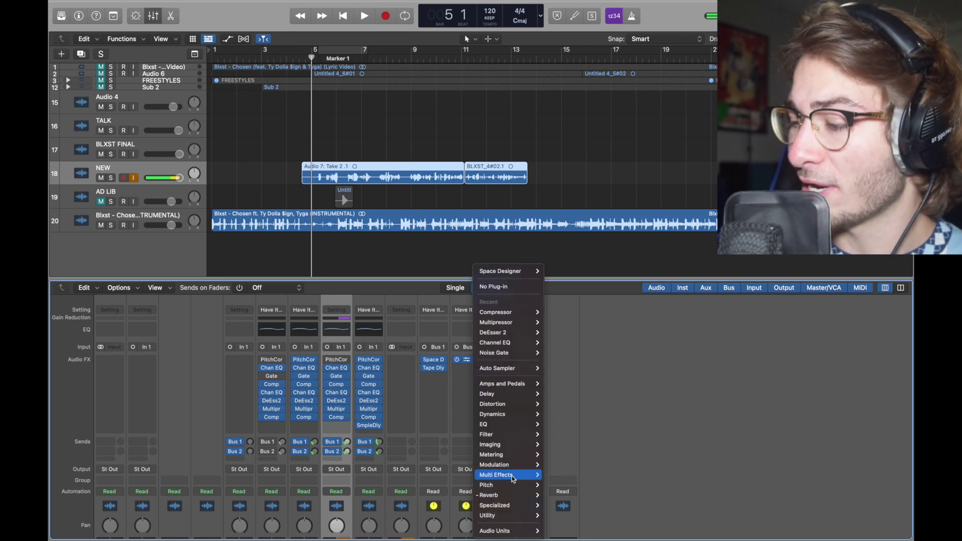
mouse_move(507, 495)
mouse_move(576, 526)
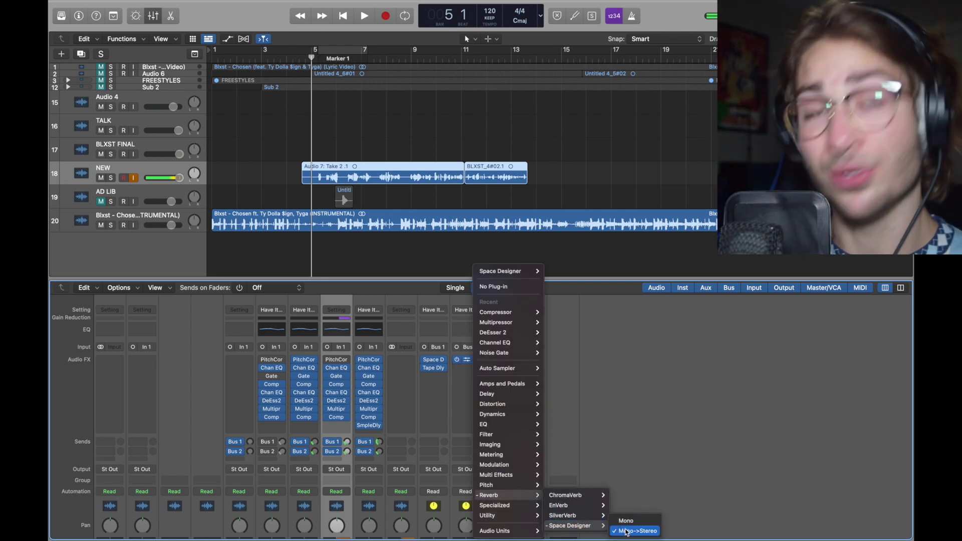
left_click(627, 529)
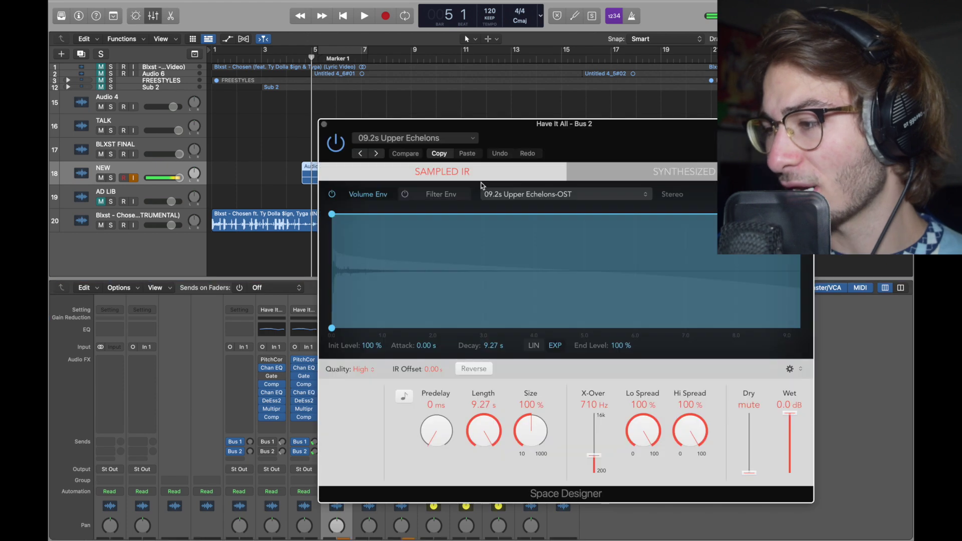
left_click_drag(533, 138, 408, 100)
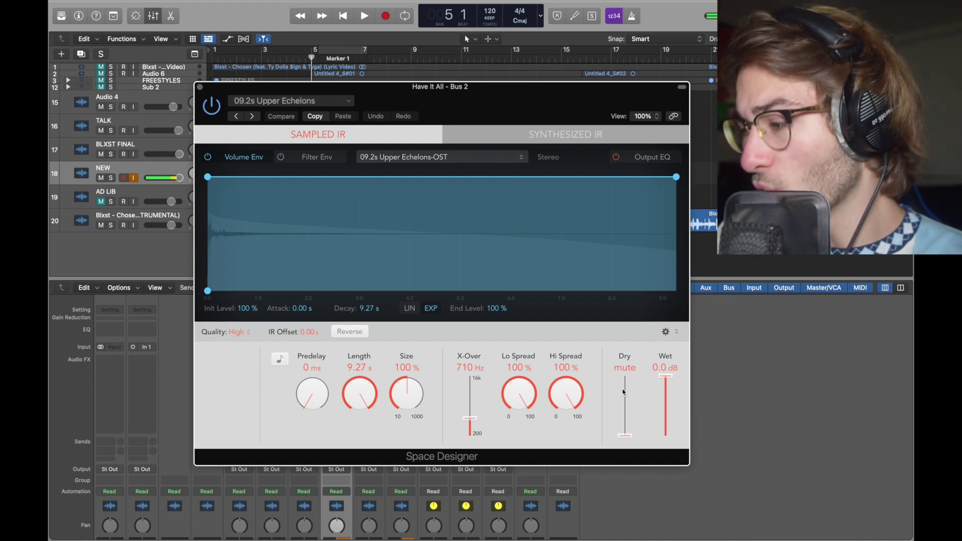
left_click(646, 159)
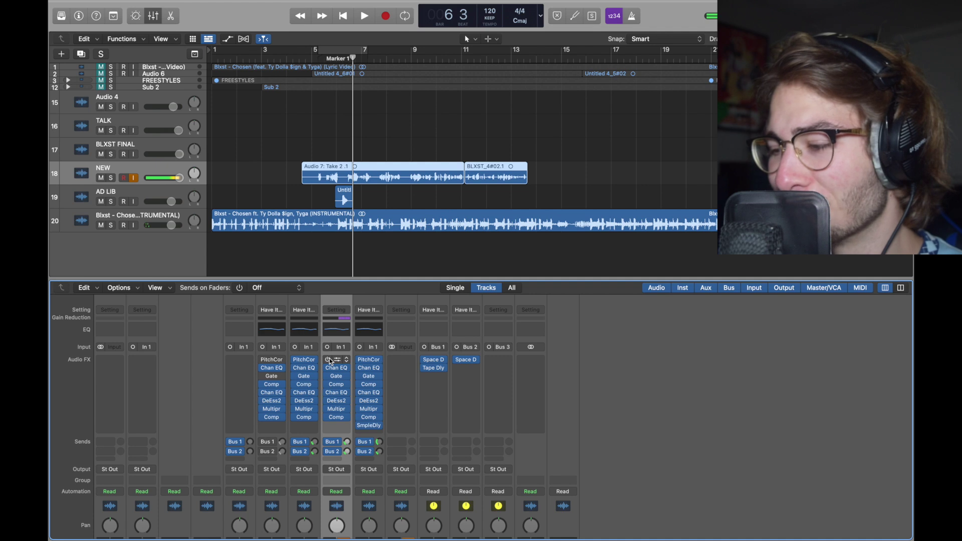
Examine the right-channel delay in the Sample Delay on the AD LIB channel and close its window
left_click(370, 427)
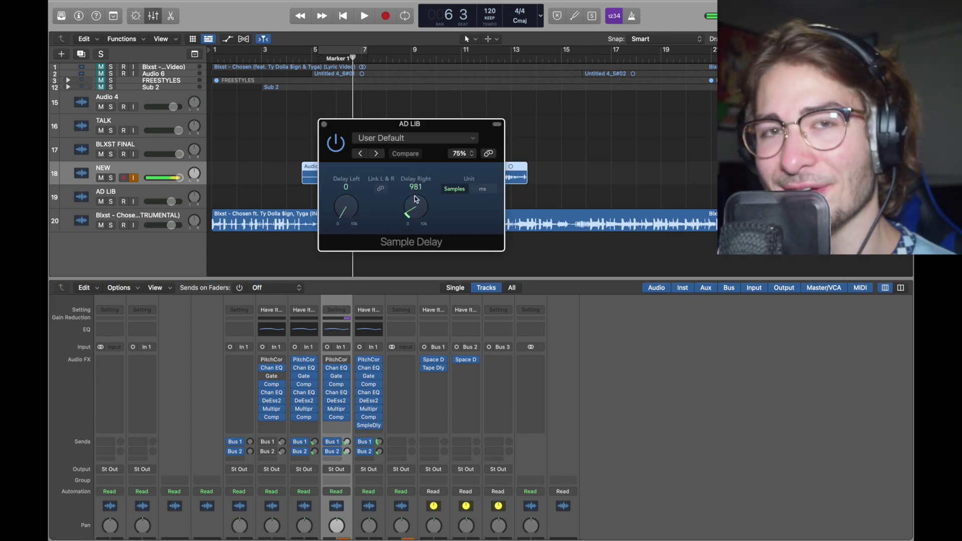
left_click(324, 123)
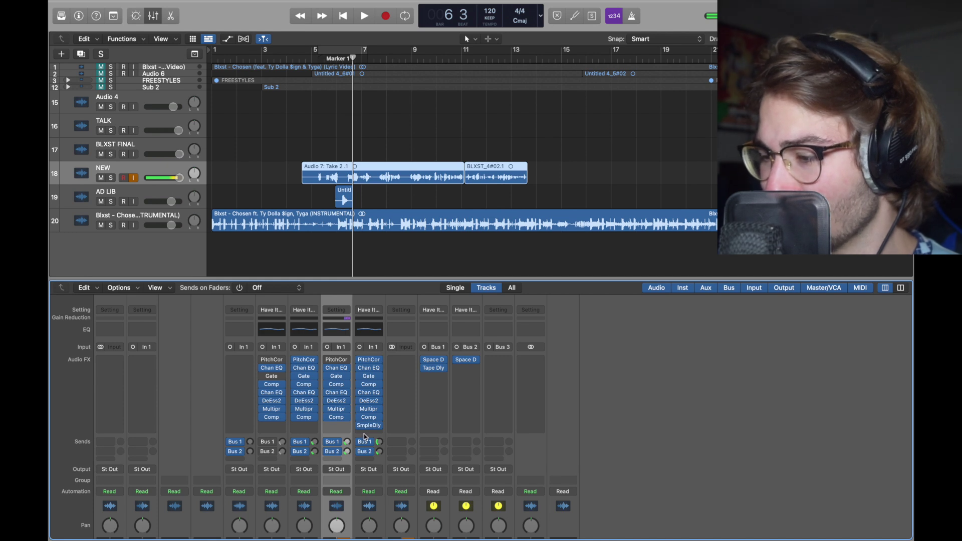